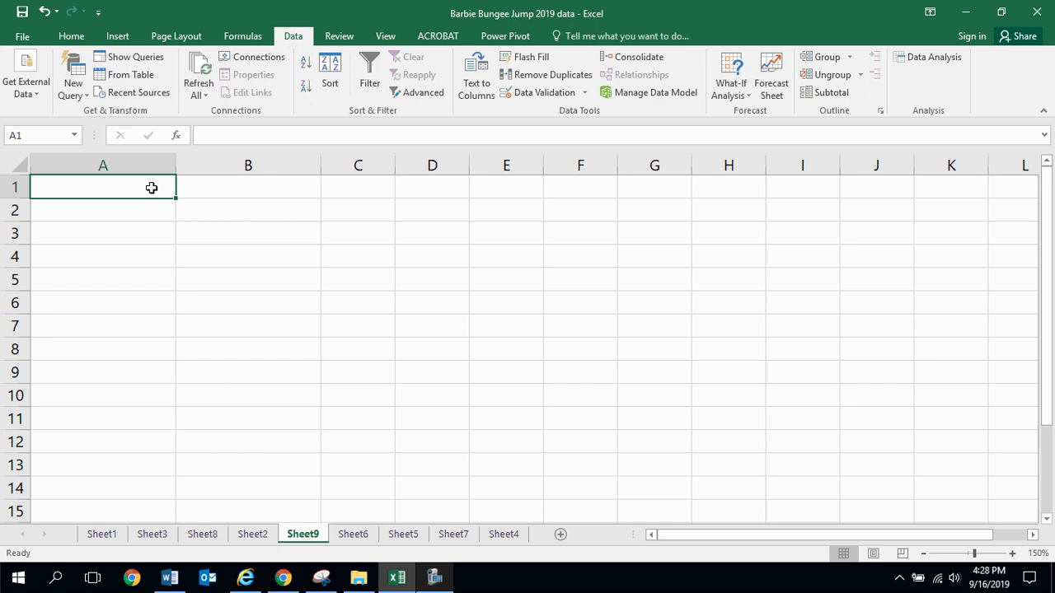
type("Rubber")
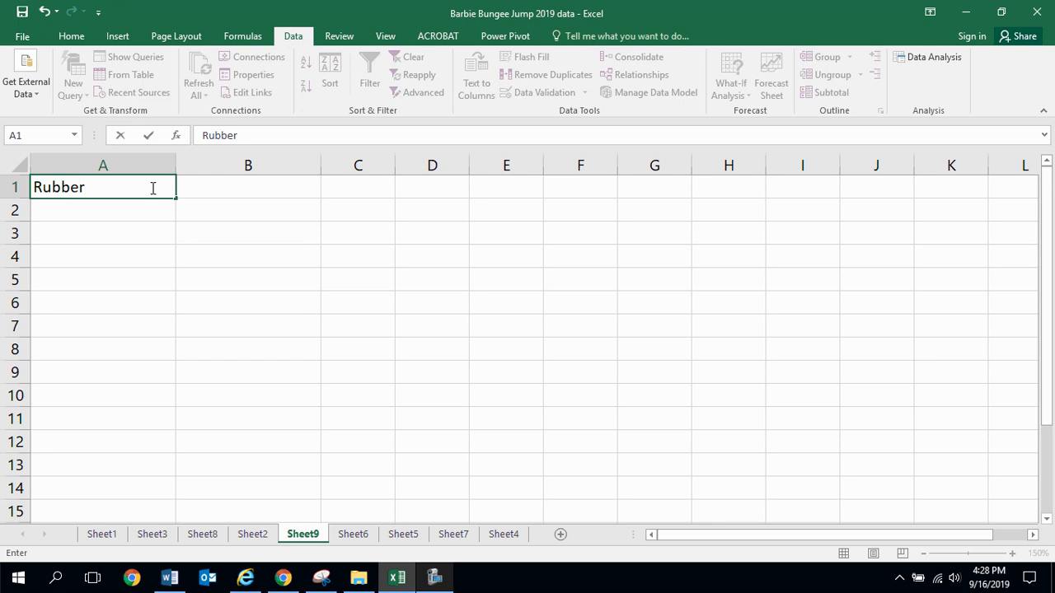
key("BackSpace")
key("BackSpace")
key("BackSpace")
key("BackSpace")
key("BackSpace")
key("BackSpace")
key("BackSpace")
Step: Enter the heading "Number of Rubber Bands" in cell A1 and fit column A's width to it
type("Number O")
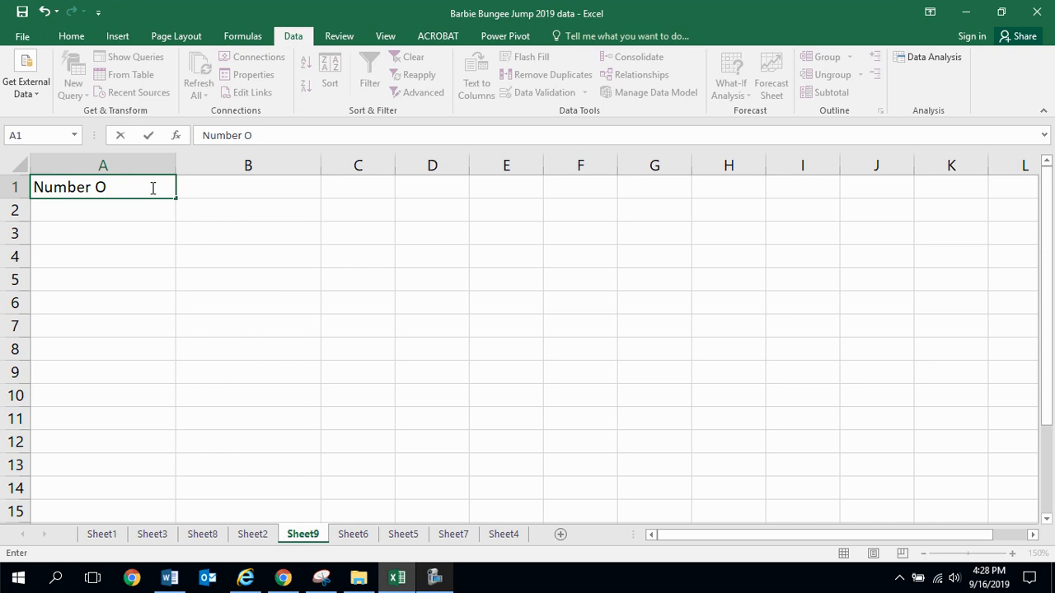
key("BackSpace")
type("of Rubb")
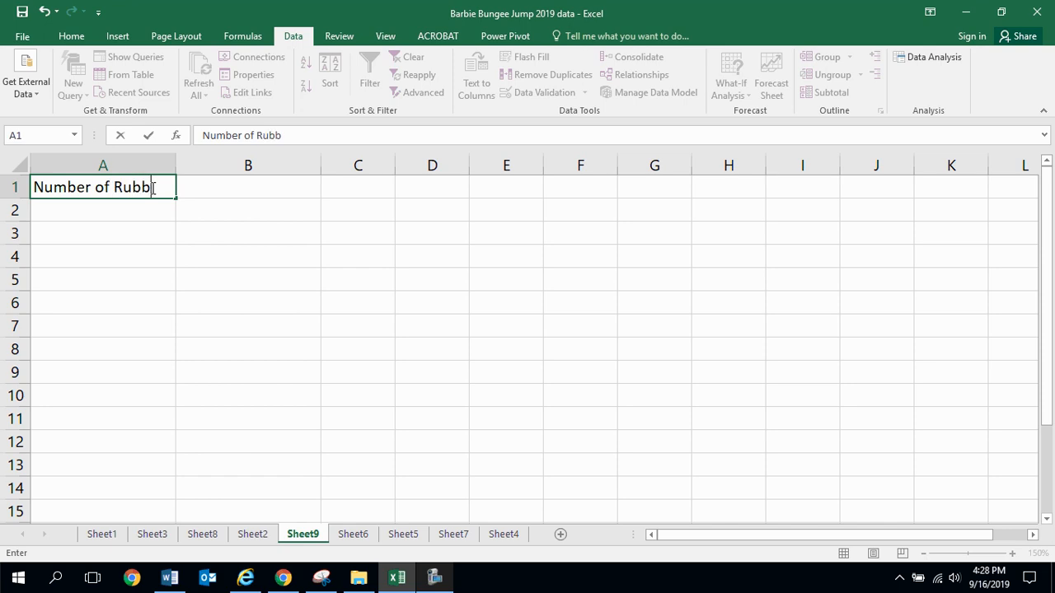
type("er Bands")
key("BackSpace")
type("ds")
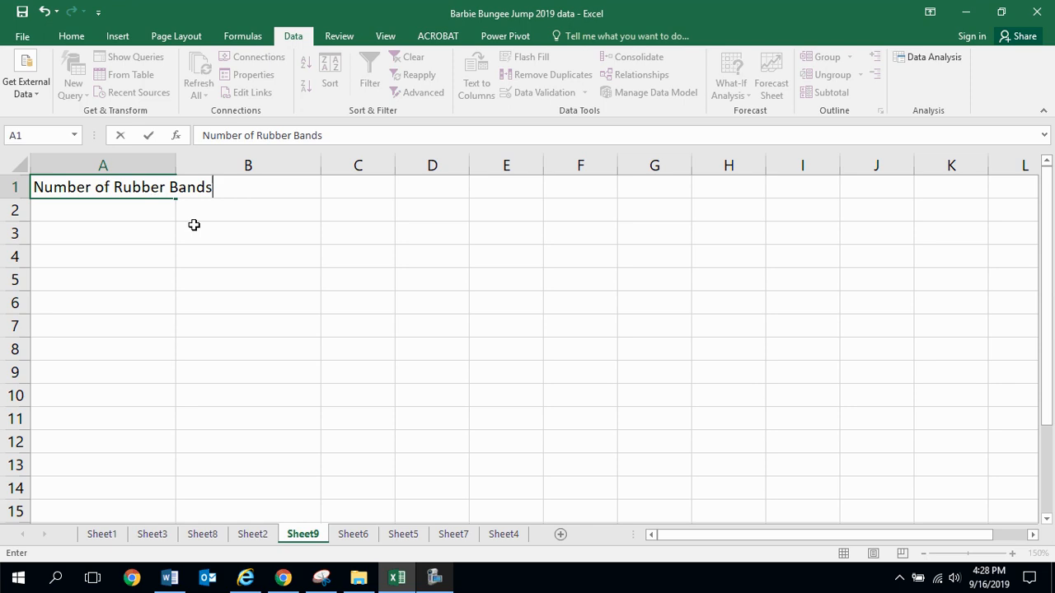
left_click(183, 212)
double_click(175, 165)
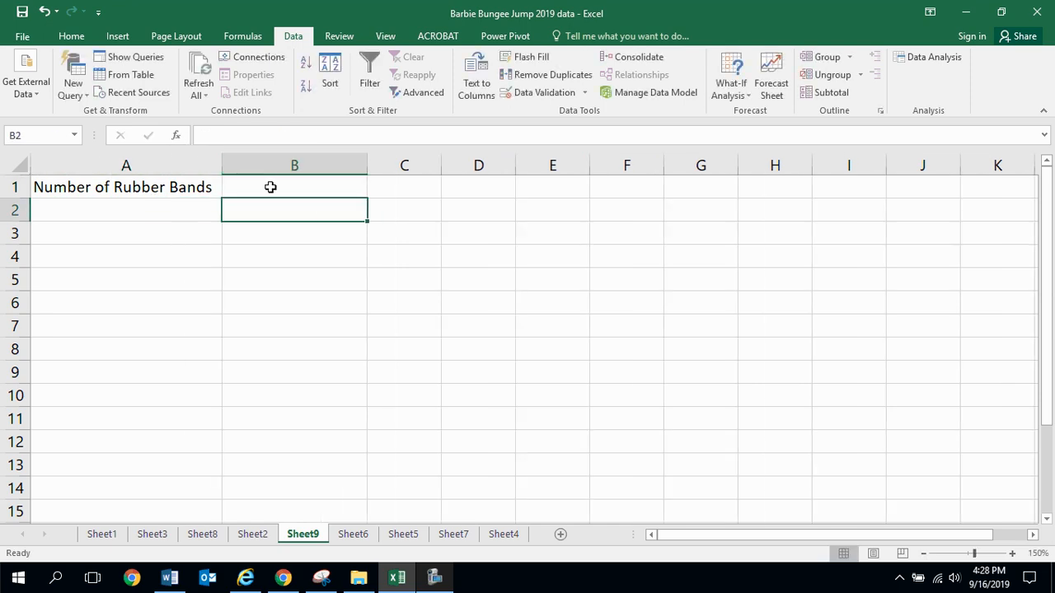
Step: Enter the heading "Distance Bungeed" in cell B1
left_click(271, 187)
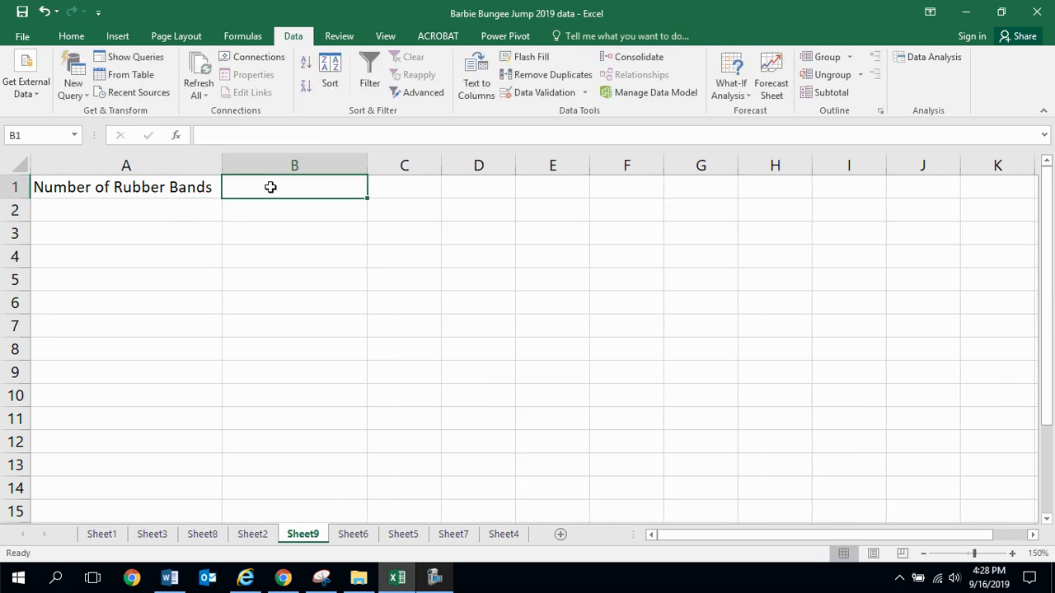
type("Distance")
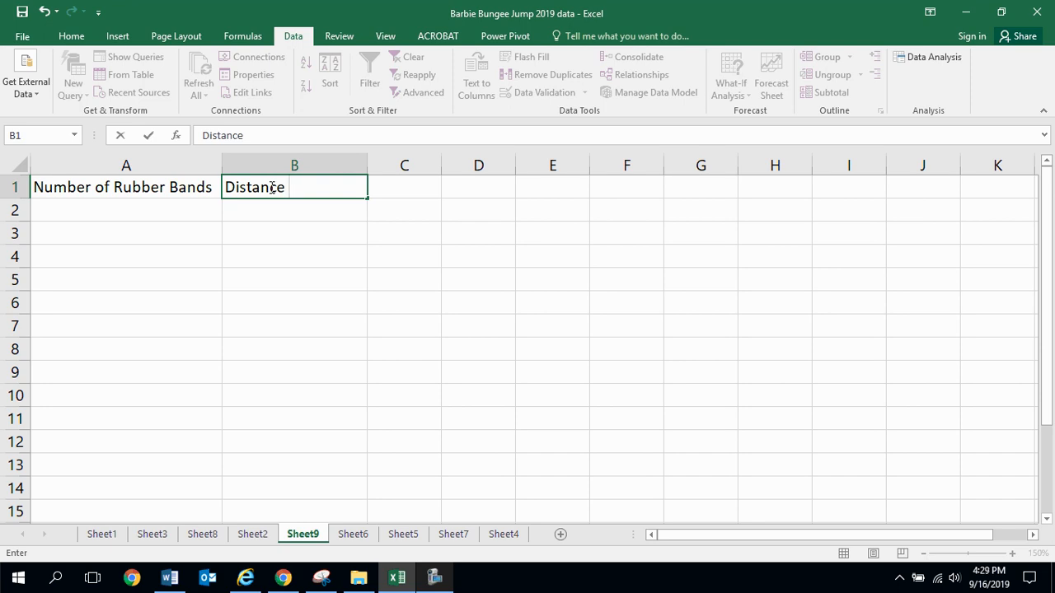
type("Bungeed")
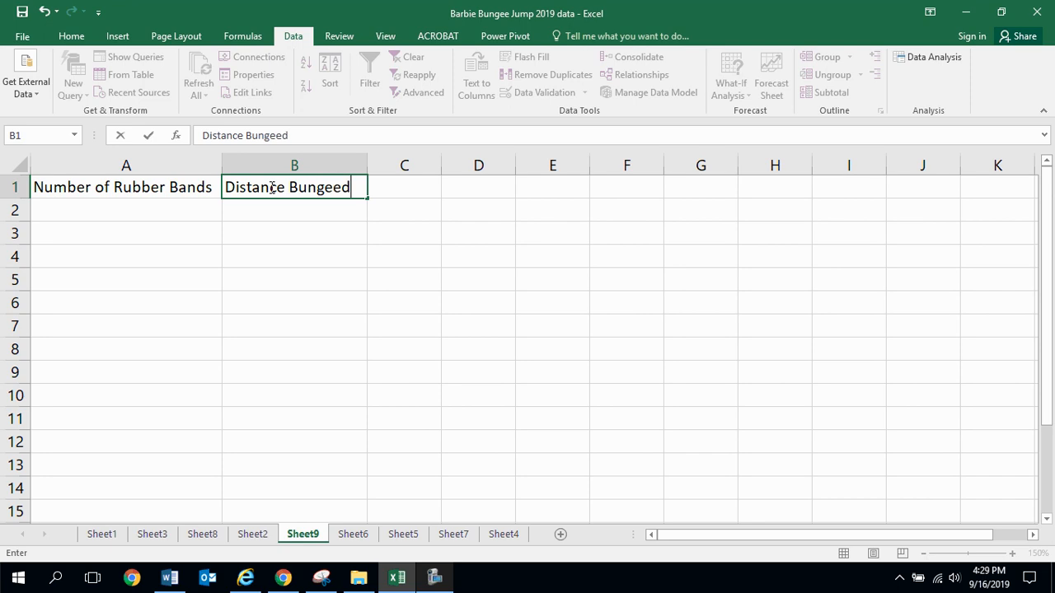
left_click(288, 312)
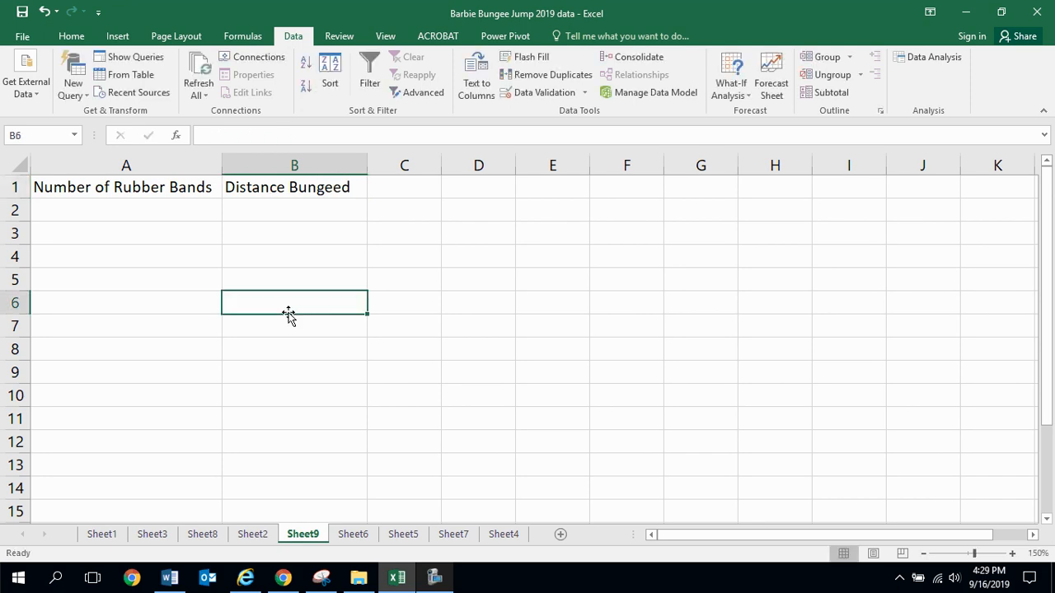
Step: Fill cells A2 to A6 with the rubber band counts 1, 2, 3, 4 and 5
left_click(140, 208)
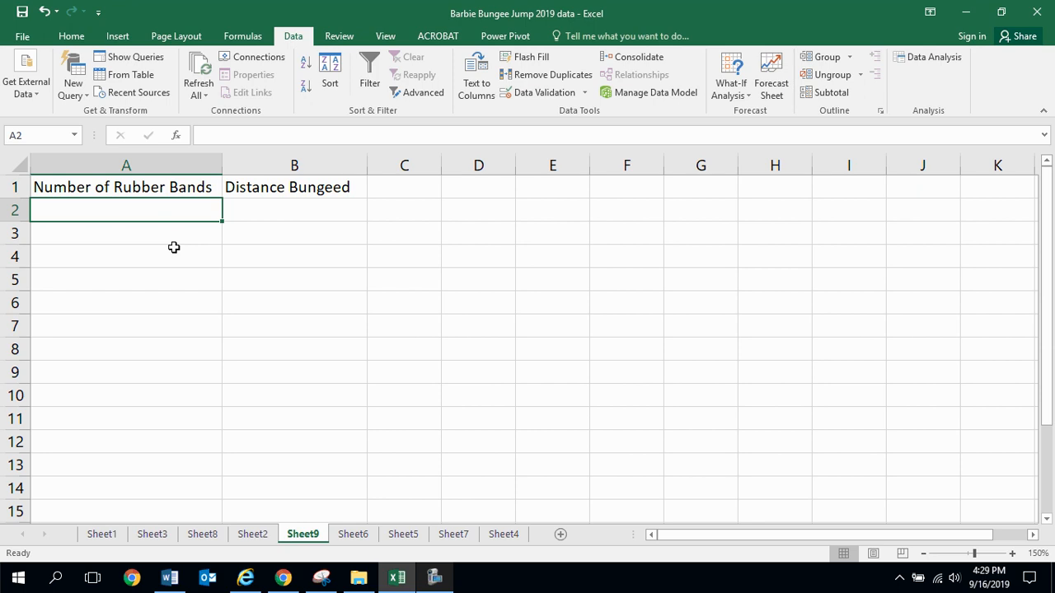
type("1")
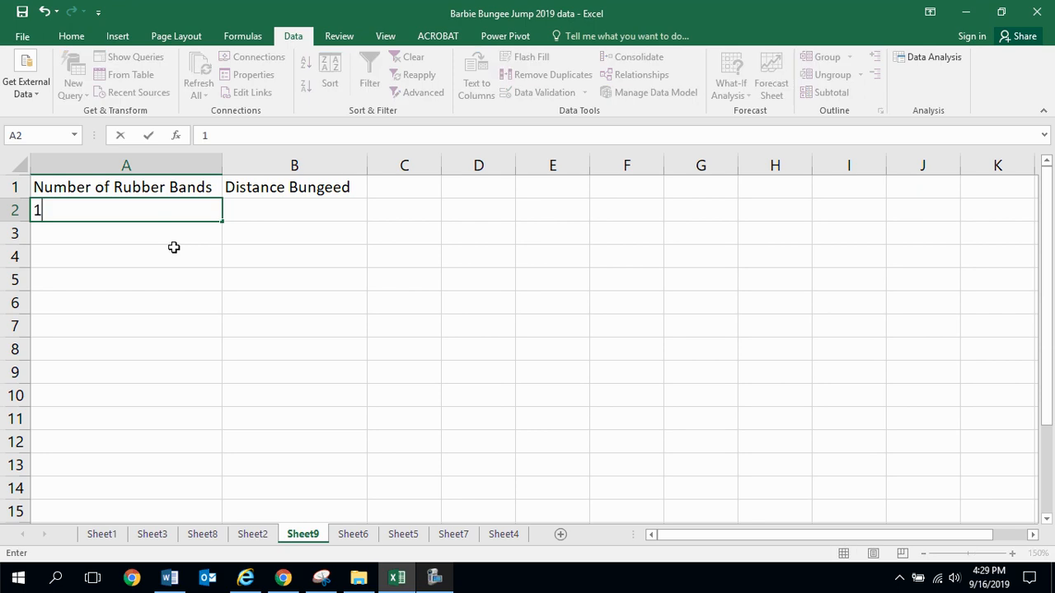
key("Return")
type("2")
key("Return")
type("3")
key("Return")
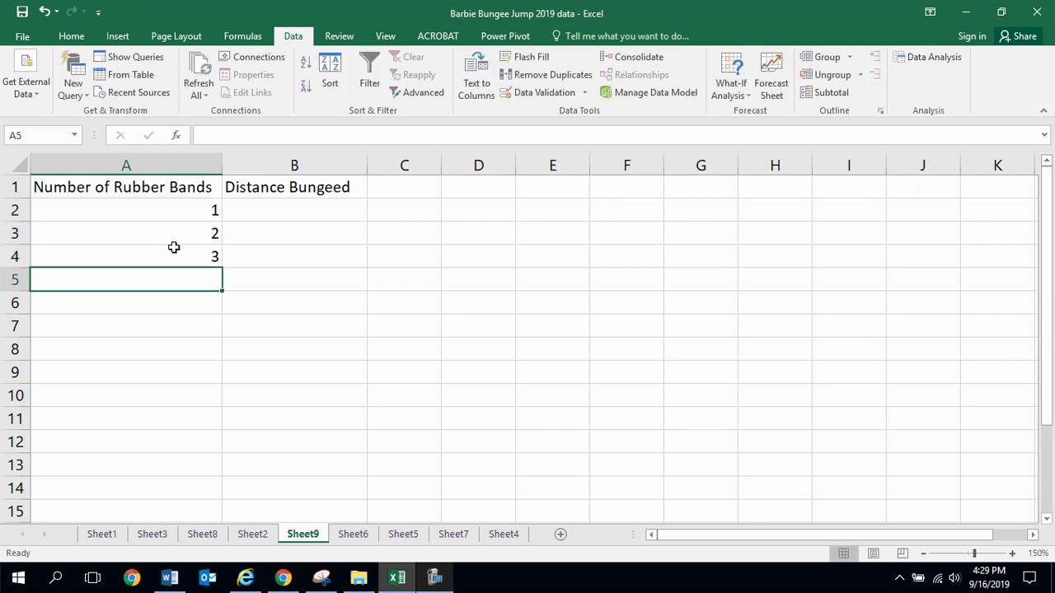
type("4")
key("Return")
type("5")
key("Return")
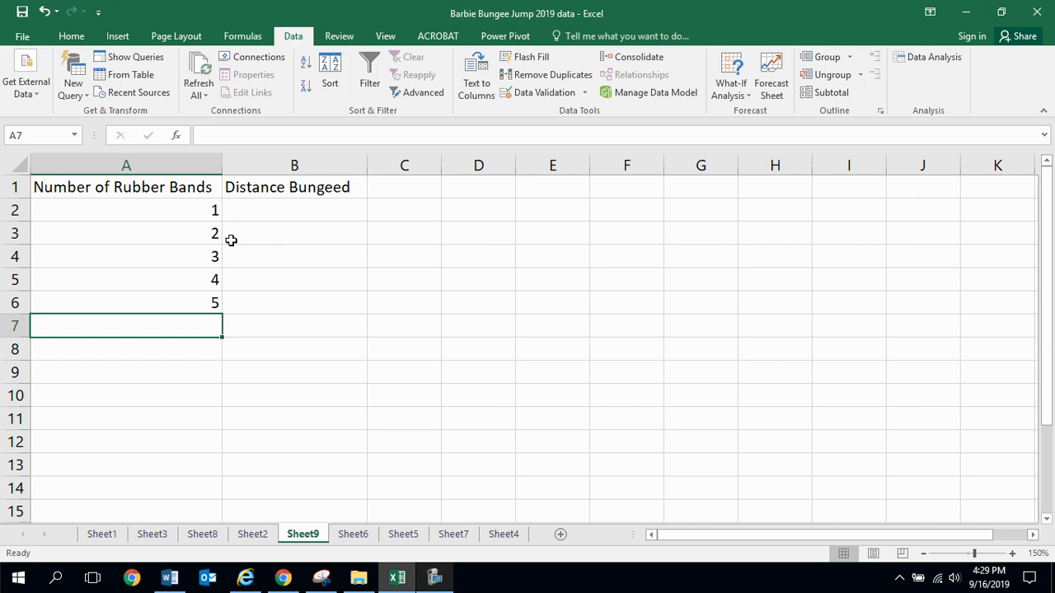
Step: Enter the distances 20, 41, 63, 81 and 105 in cells B2 to B6 and fit column B's width to its contents
left_click(321, 213)
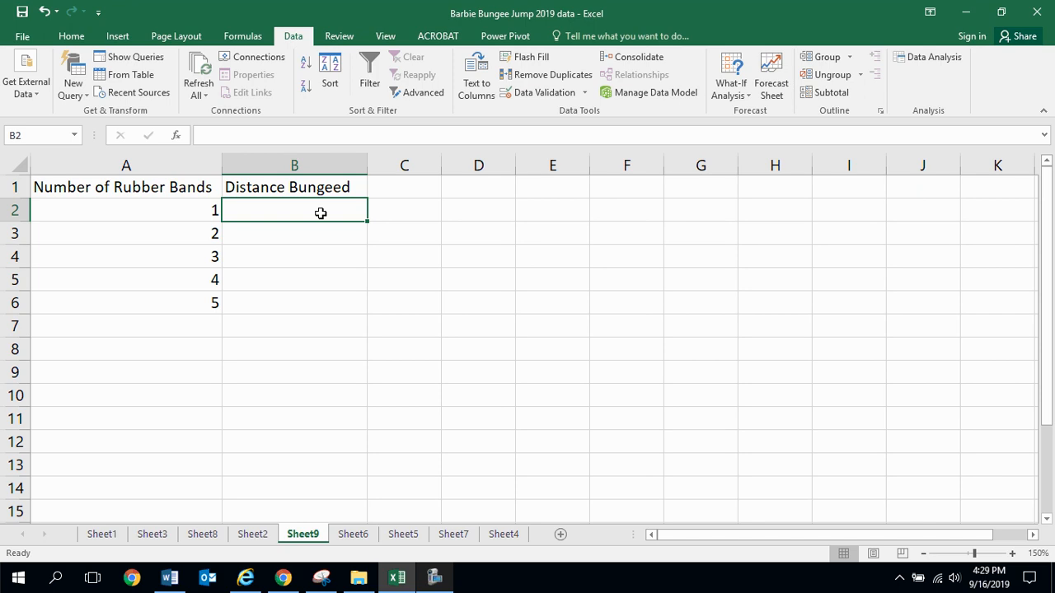
type("20")
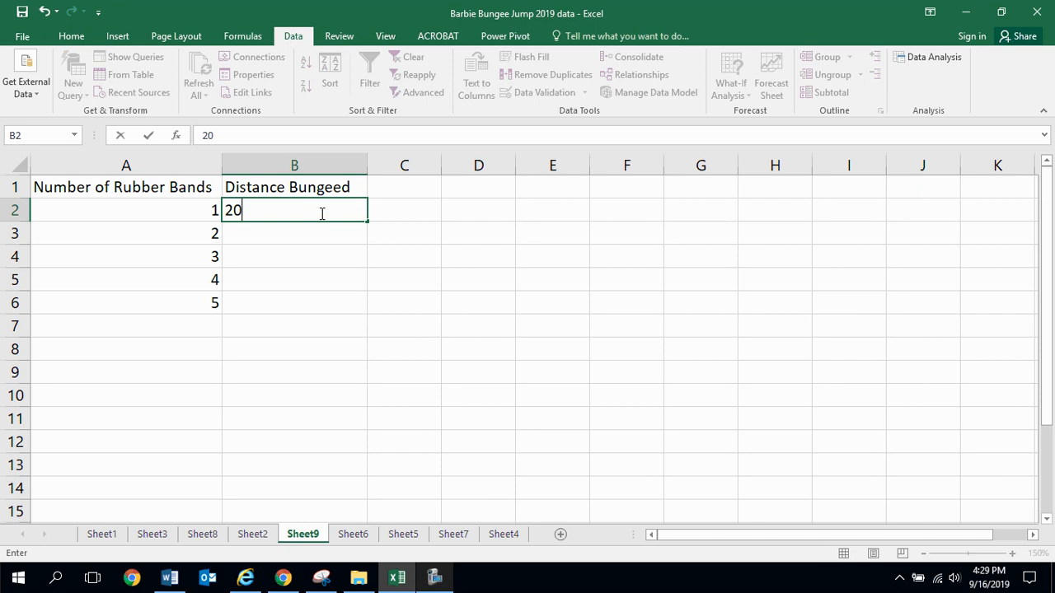
key("Return")
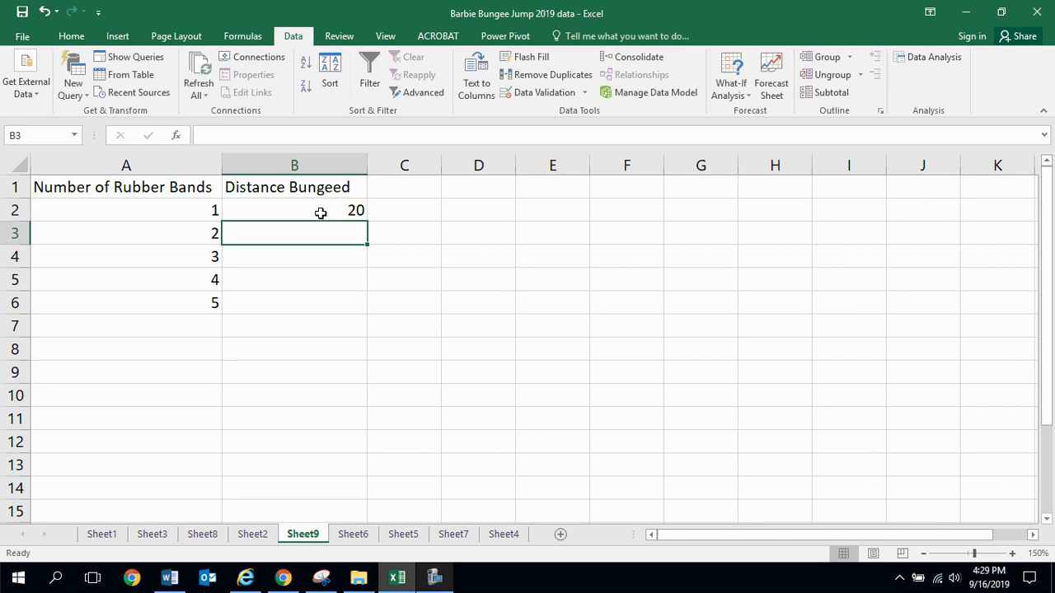
type("41")
key("Return")
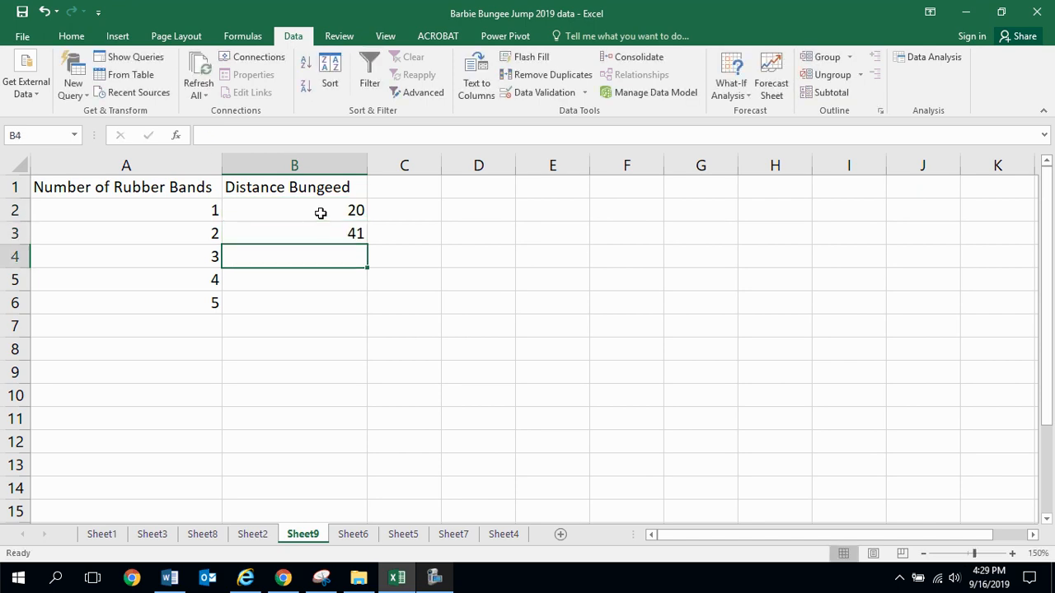
type("6")
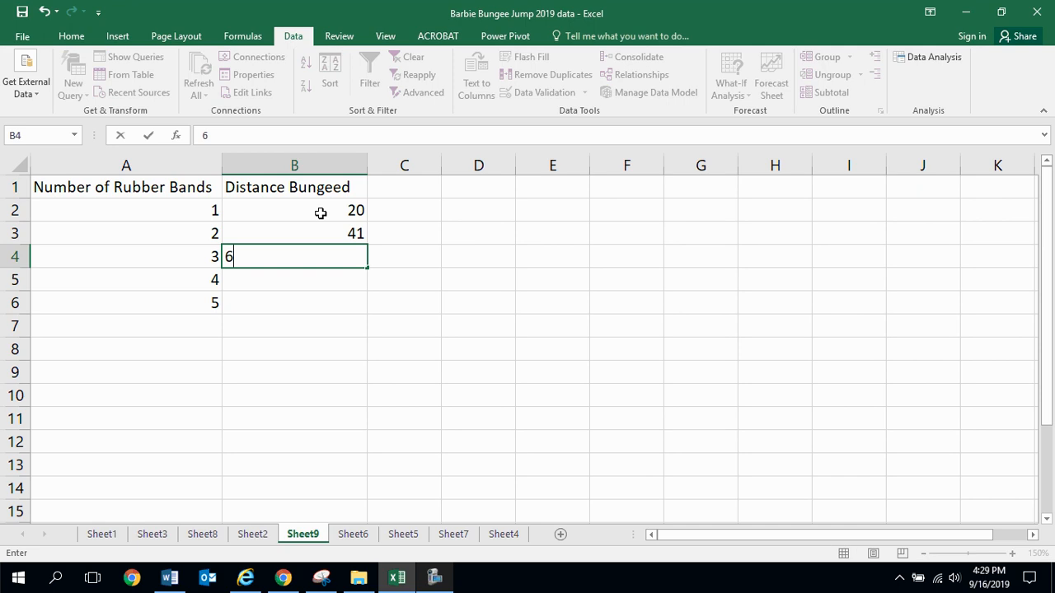
type("3")
key("Return")
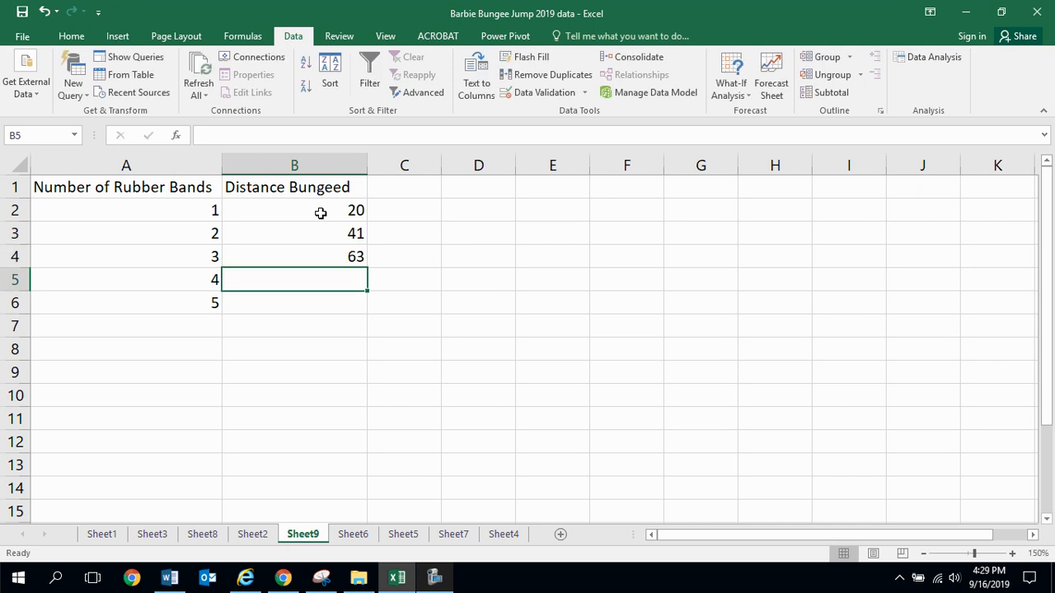
type("8")
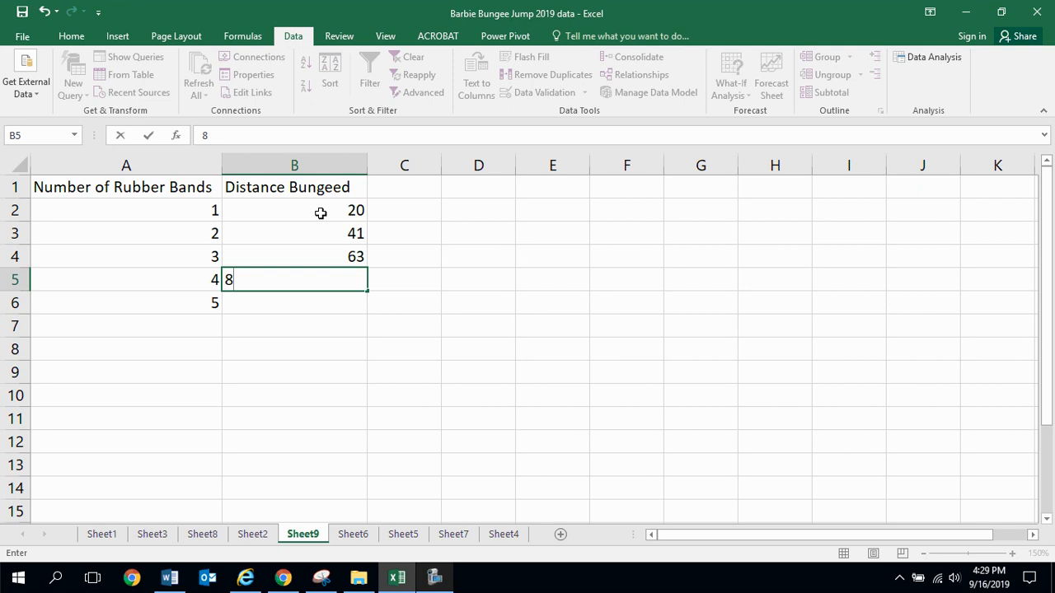
type("1")
key("Return")
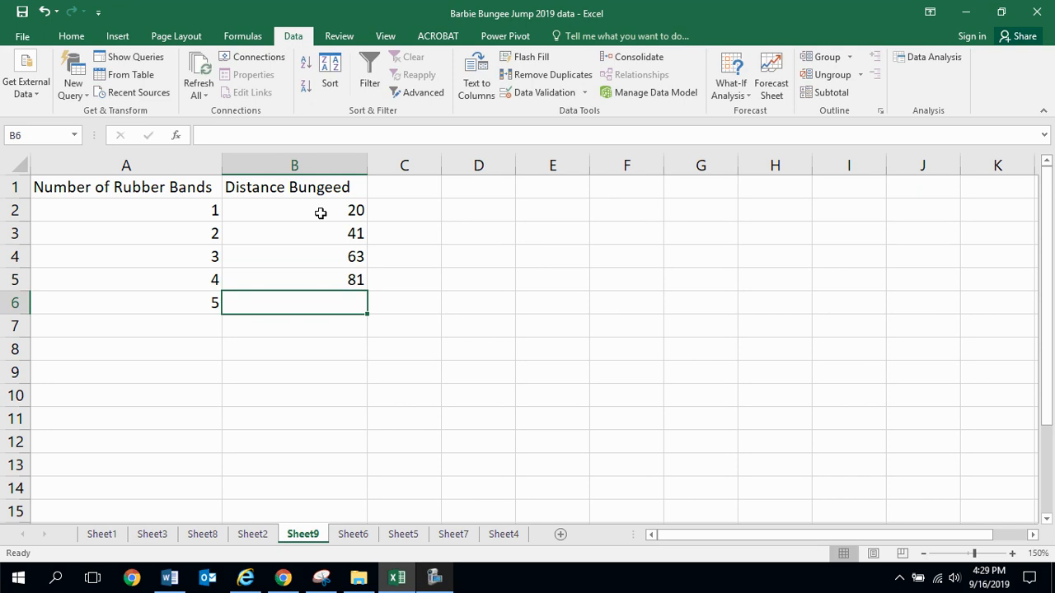
type("10")
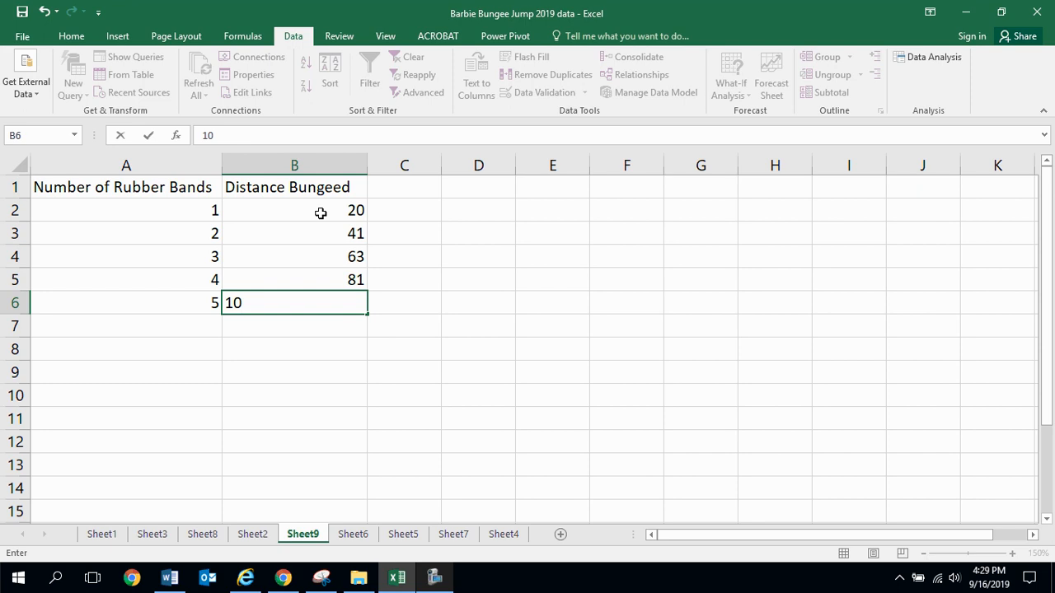
type("5")
key("Return")
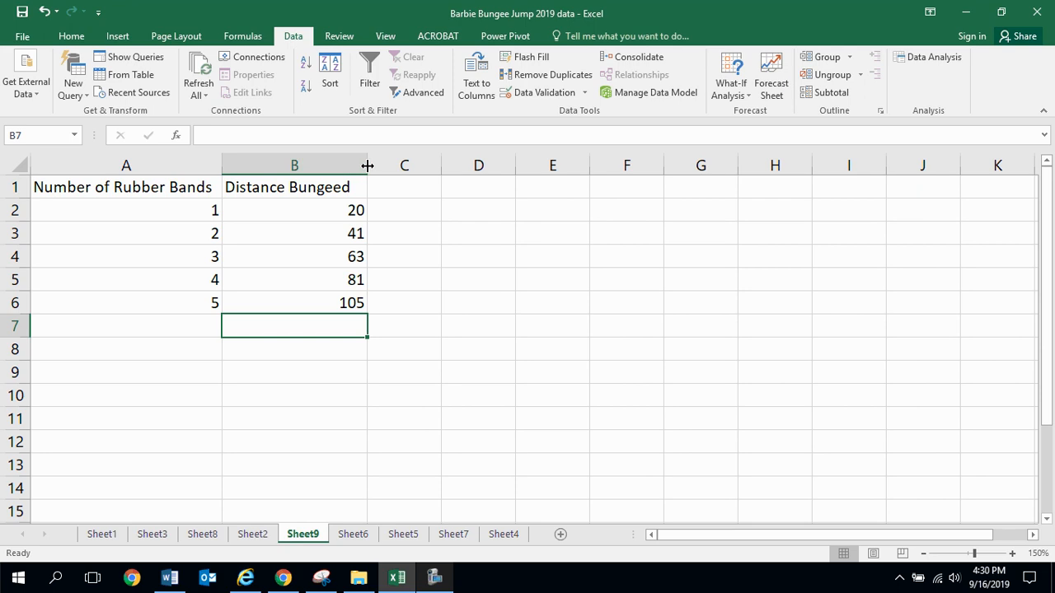
double_click(368, 165)
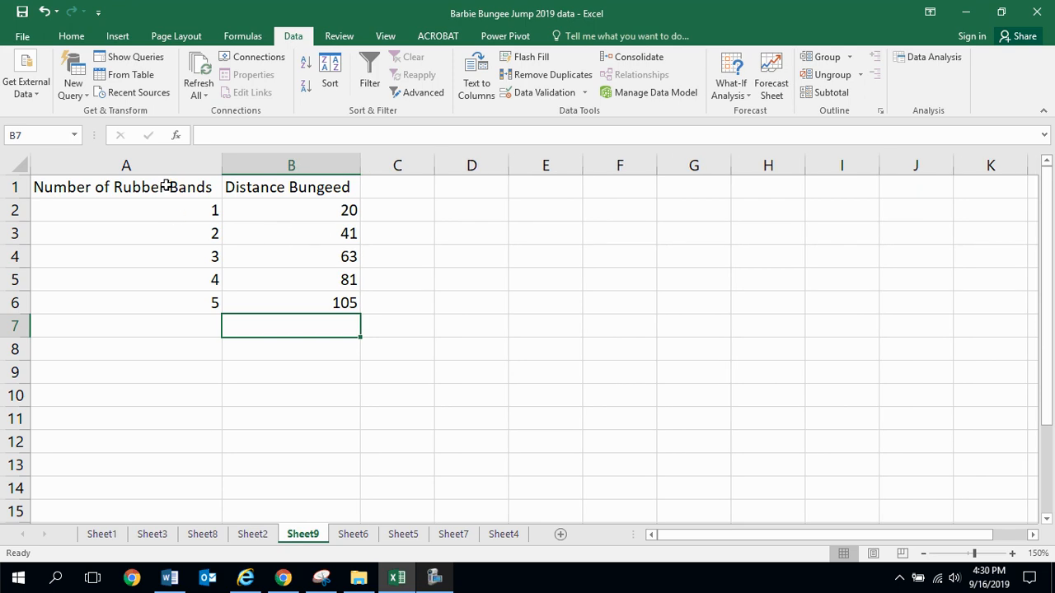
Step: Insert a markers-only scatter chart from A1:B6 and move it beside the data table, clear of columns A and B
left_click_drag(165, 180, 304, 294)
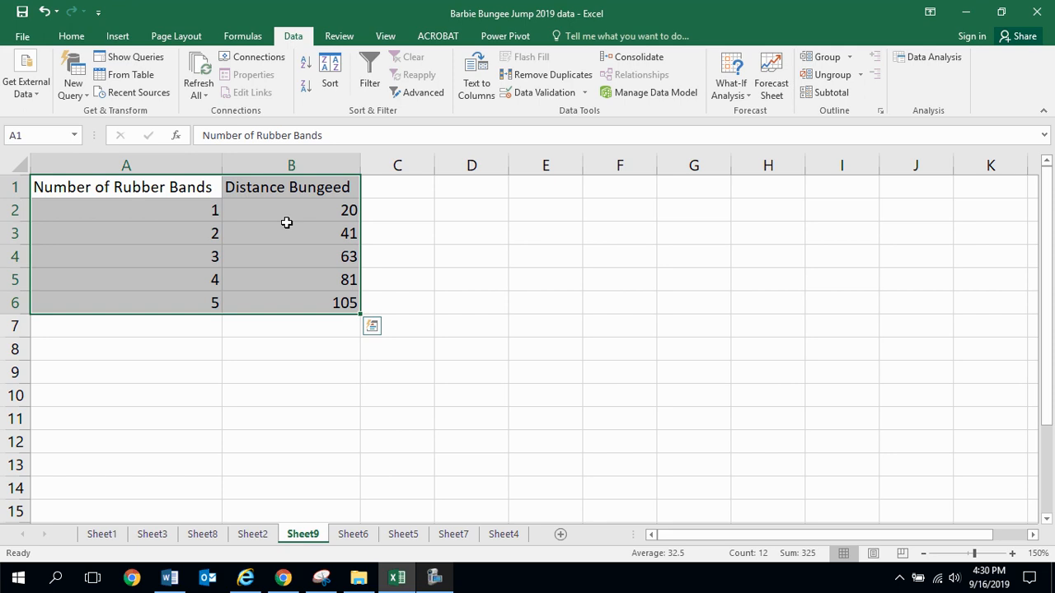
left_click(117, 38)
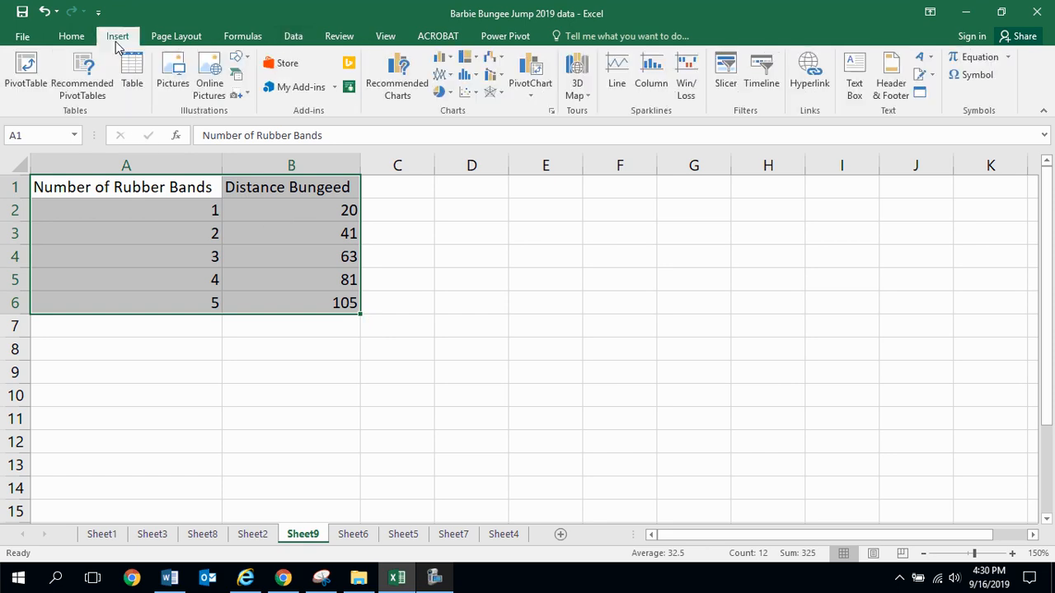
left_click(473, 94)
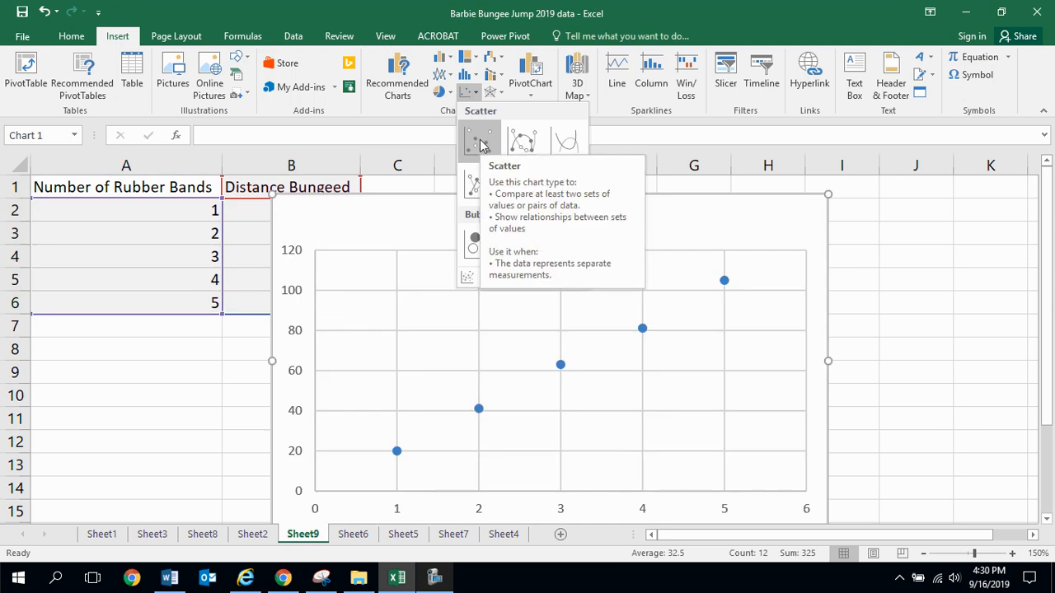
left_click(480, 144)
left_click_drag(488, 203, 605, 193)
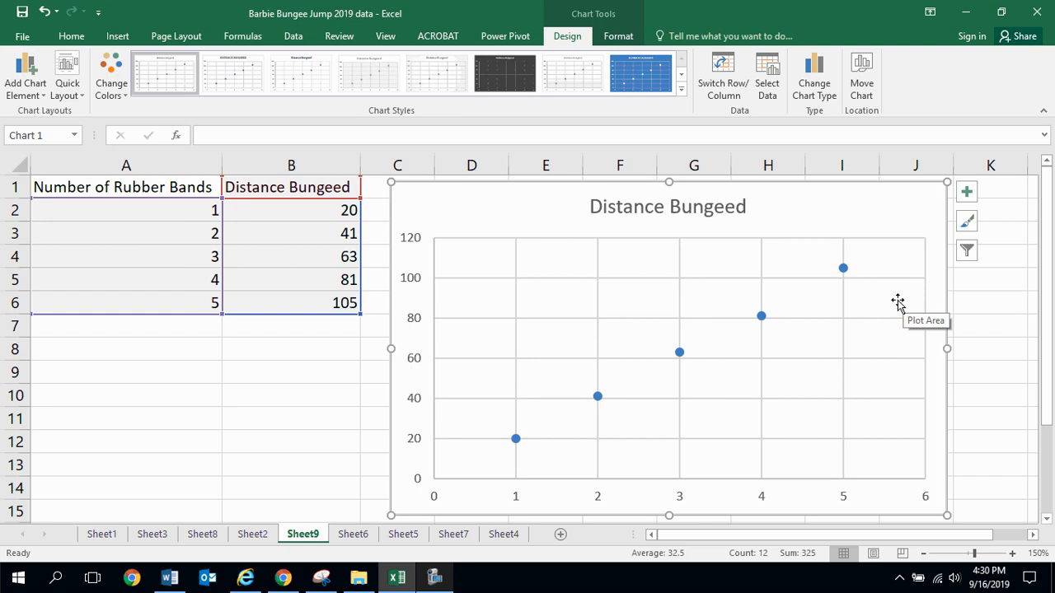
Step: Add a linear trendline to the chart's Distance Bungeed data series
left_click(843, 268)
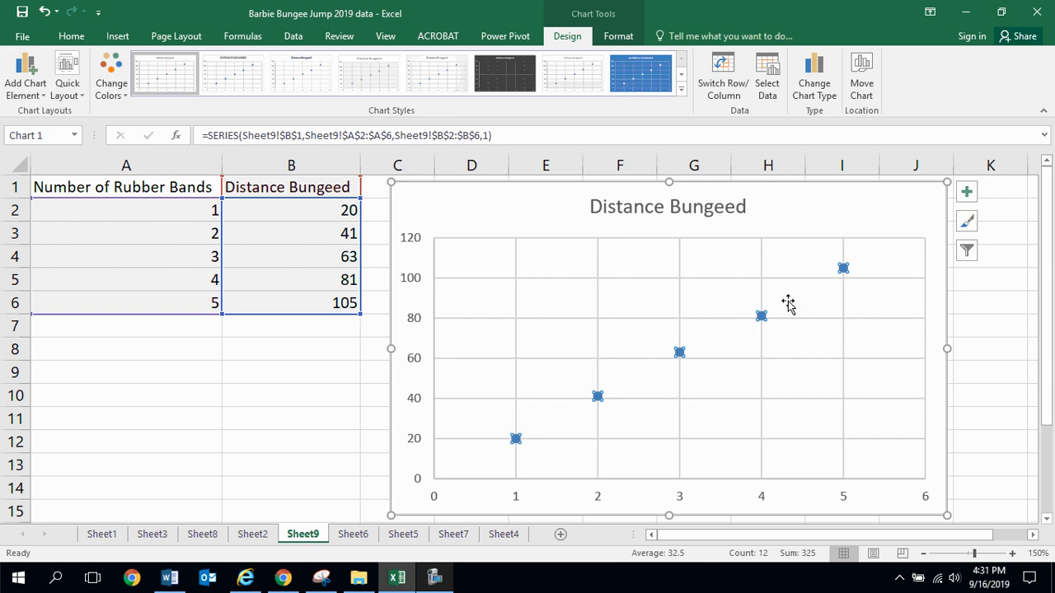
left_click(990, 285)
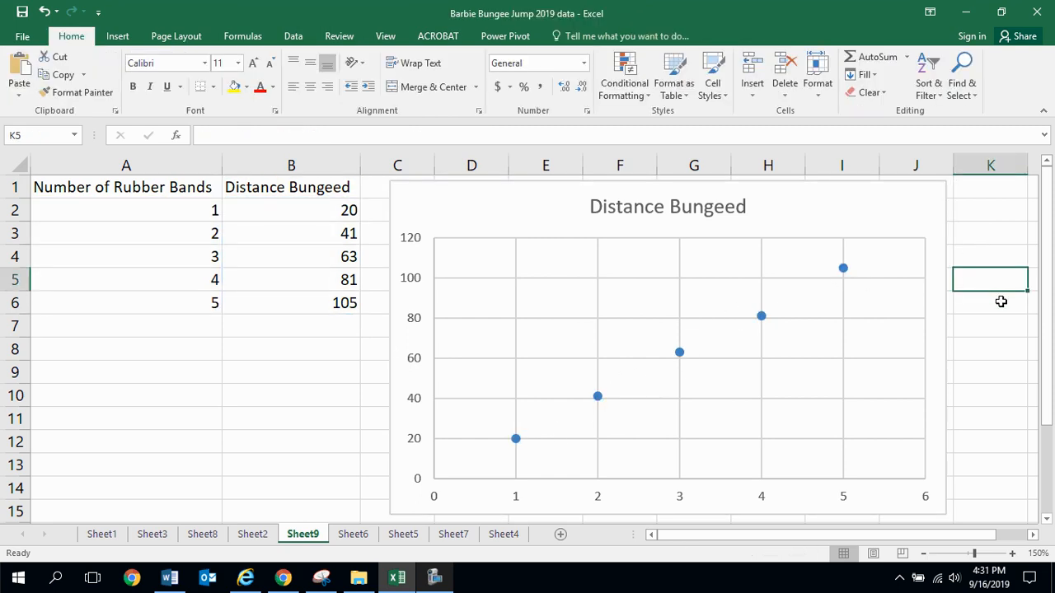
left_click(849, 274)
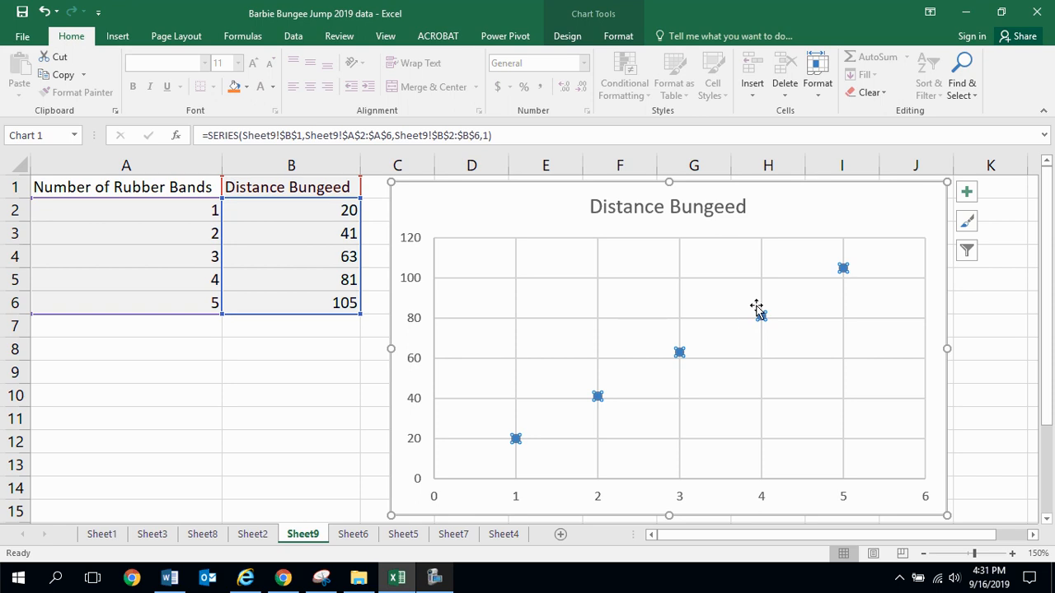
right_click(845, 279)
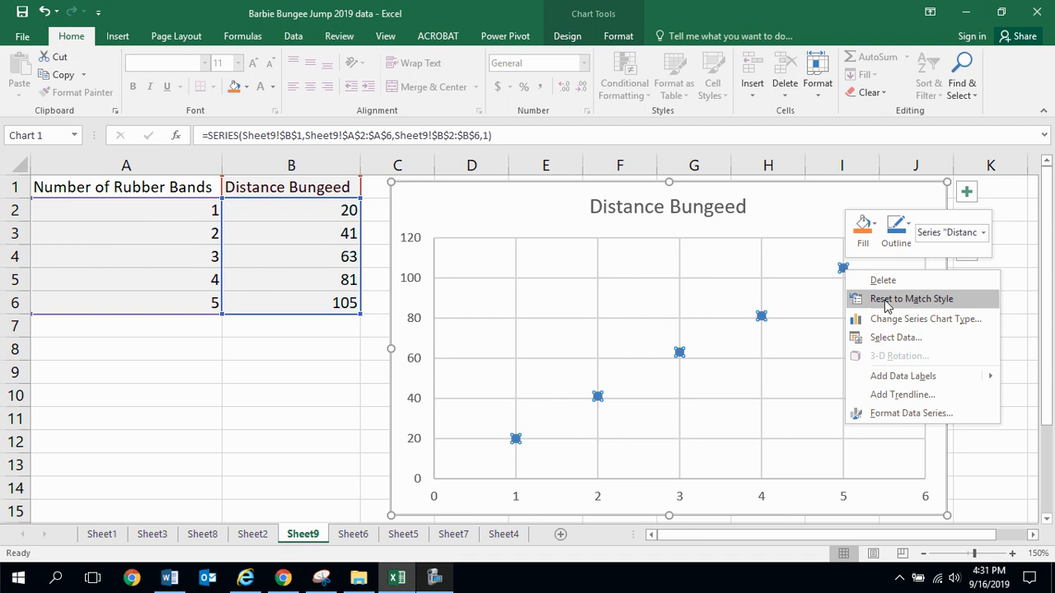
left_click(921, 398)
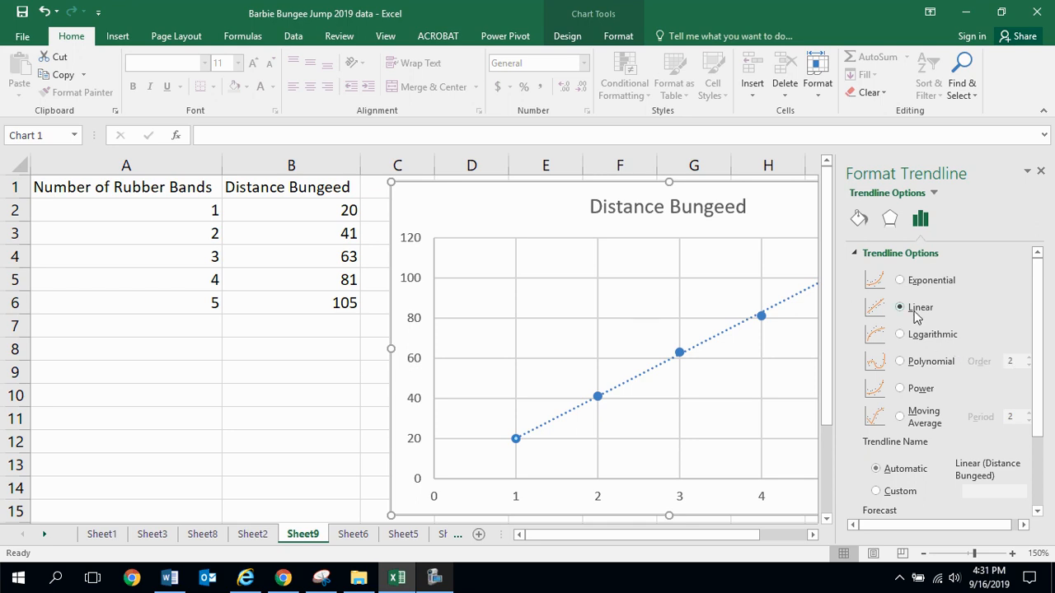
Step: Display the trendline's equation and R-squared value on the chart
left_click_drag(1039, 329, 1043, 430)
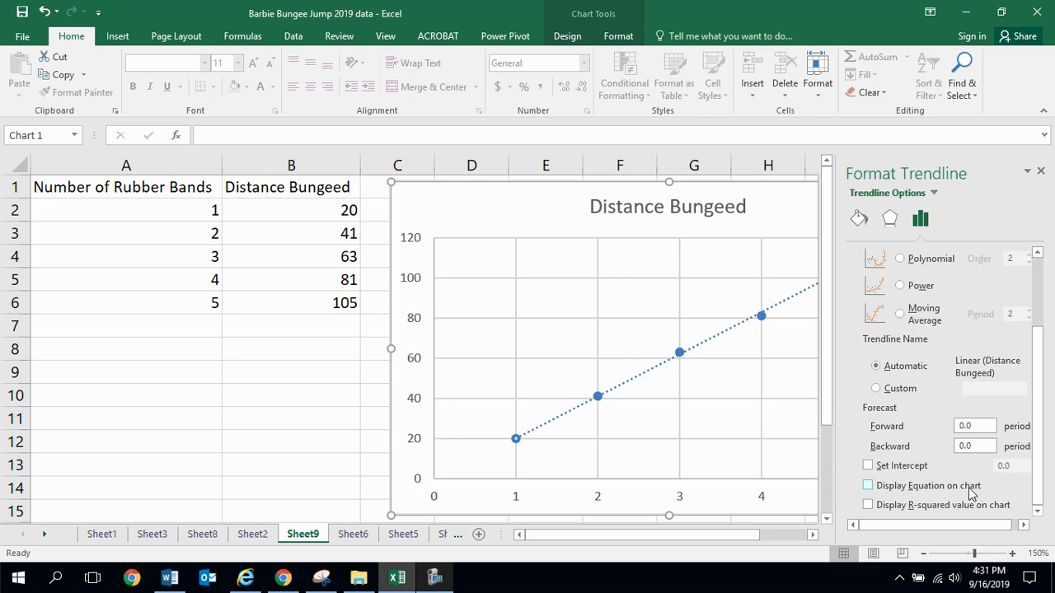
left_click(868, 486)
left_click(867, 505)
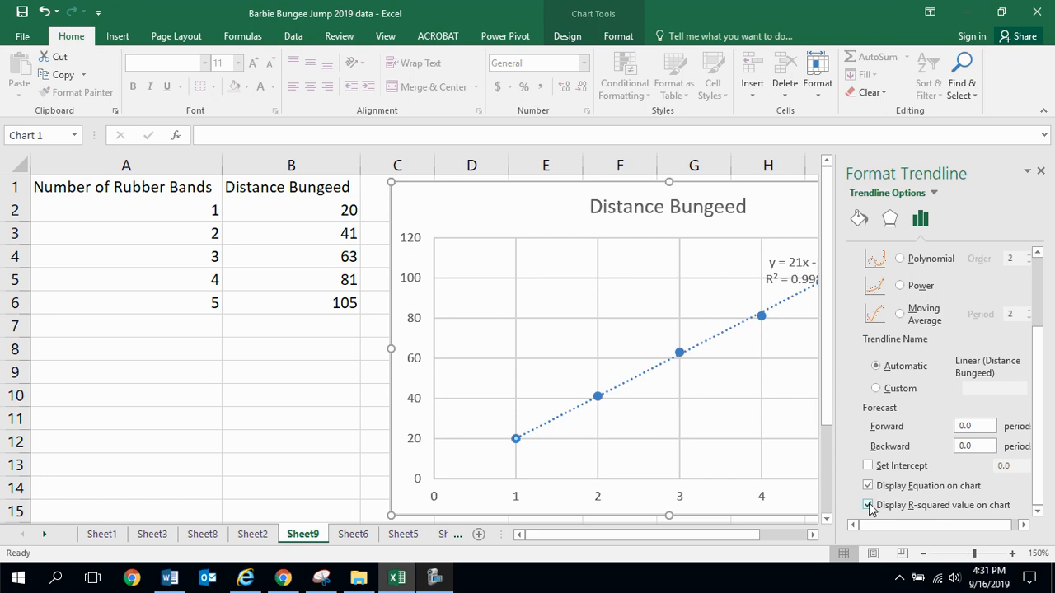
Step: Close the trendline formatting options and move the equation and R-squared label to the chart's upper middle, clear of the trendline
left_click(326, 416)
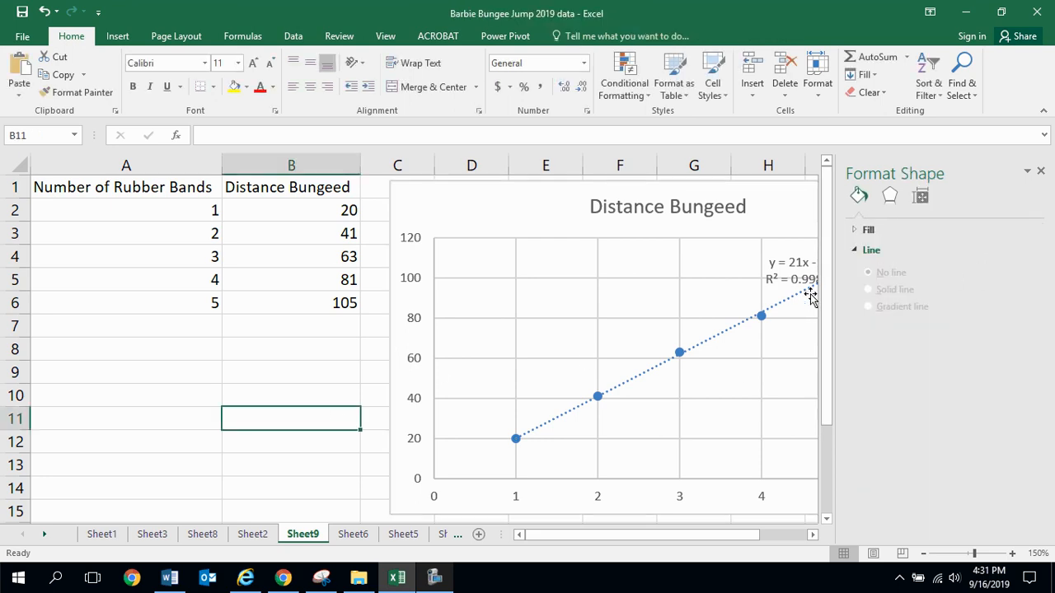
left_click(1039, 170)
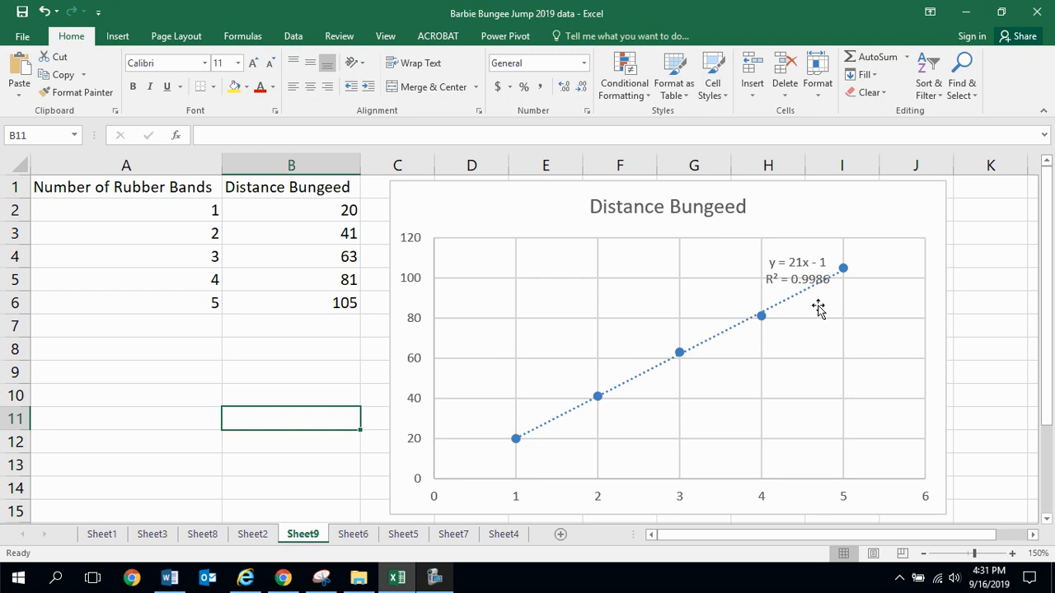
left_click(805, 268)
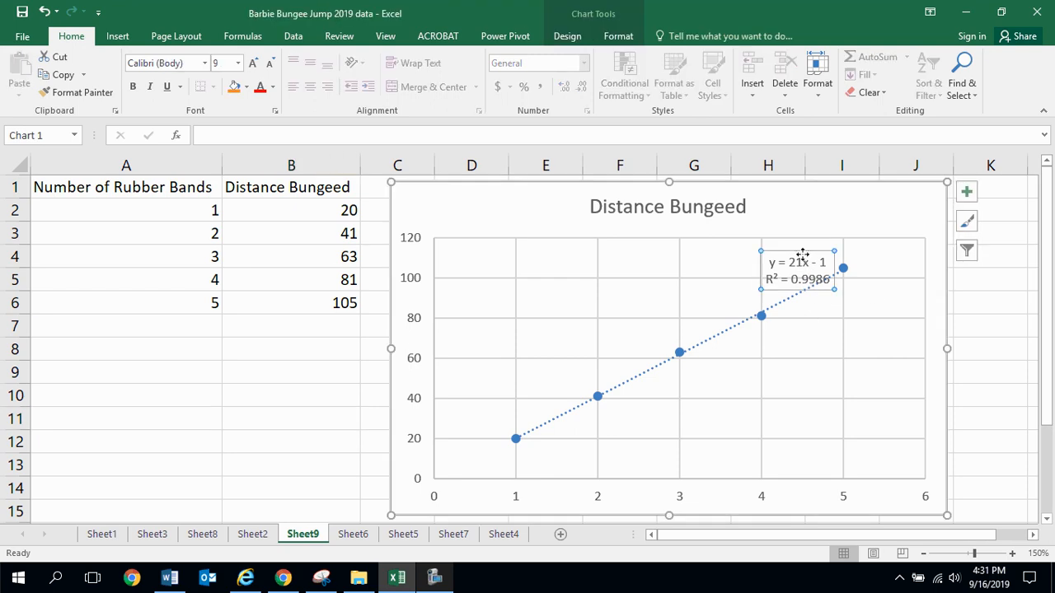
left_click_drag(810, 262, 689, 251)
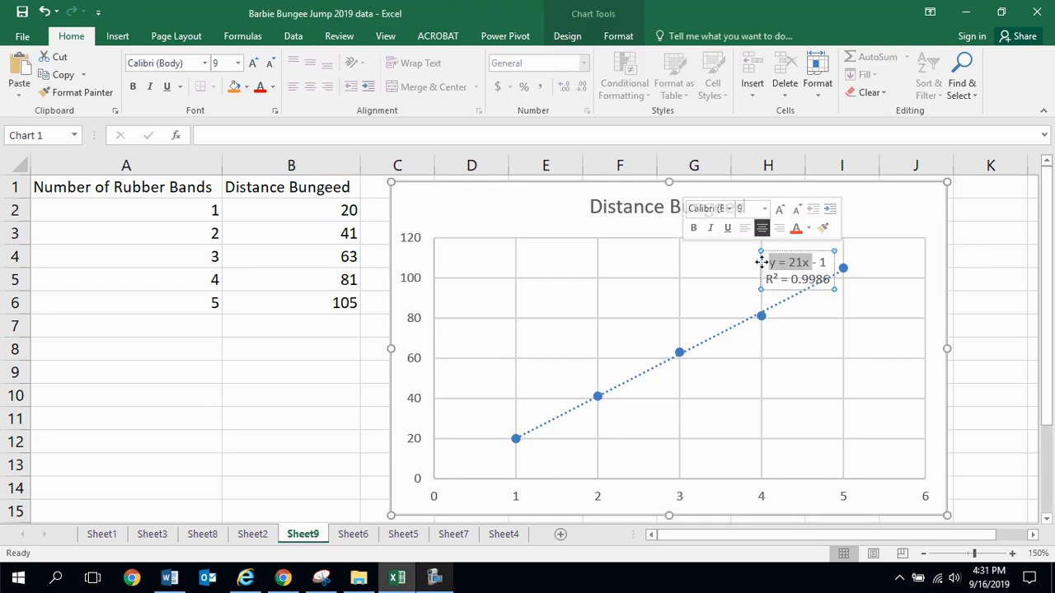
left_click_drag(760, 257, 586, 261)
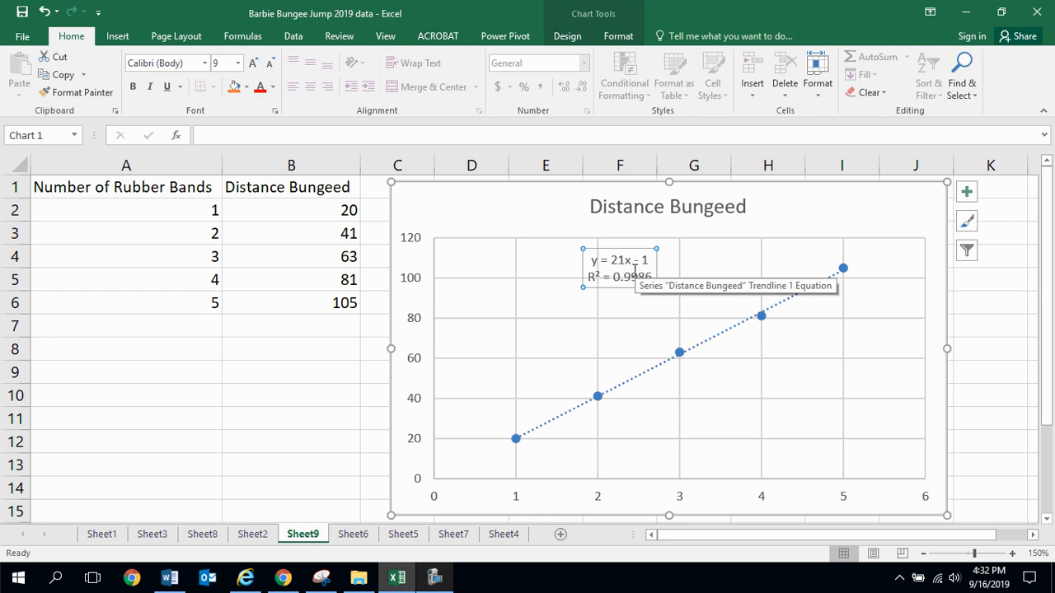
Step: Enter the trendline equation y=21x-1 as text in cell A8 below the data table
left_click(157, 353)
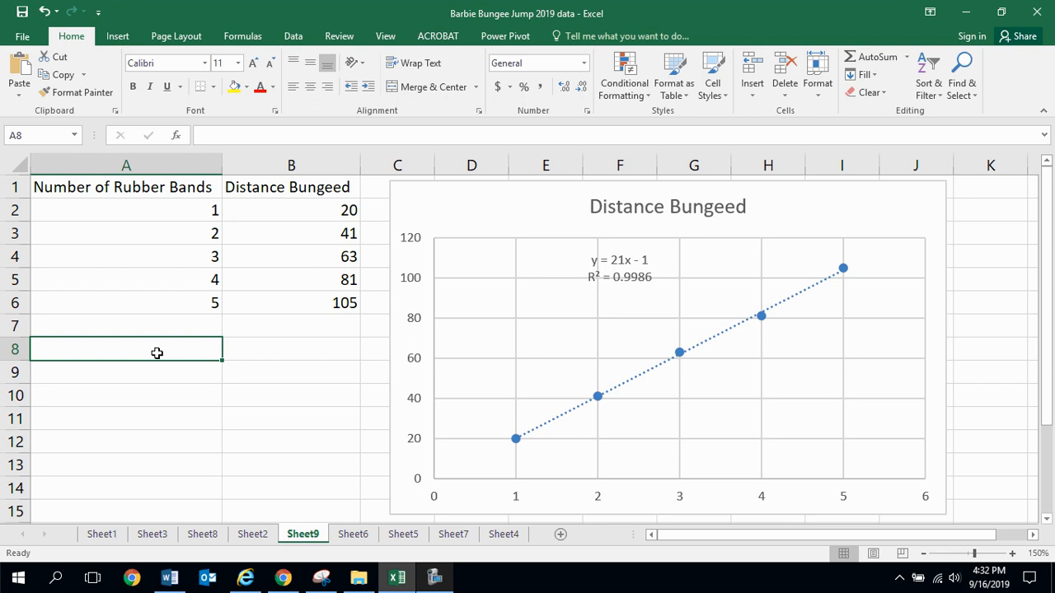
type("y")
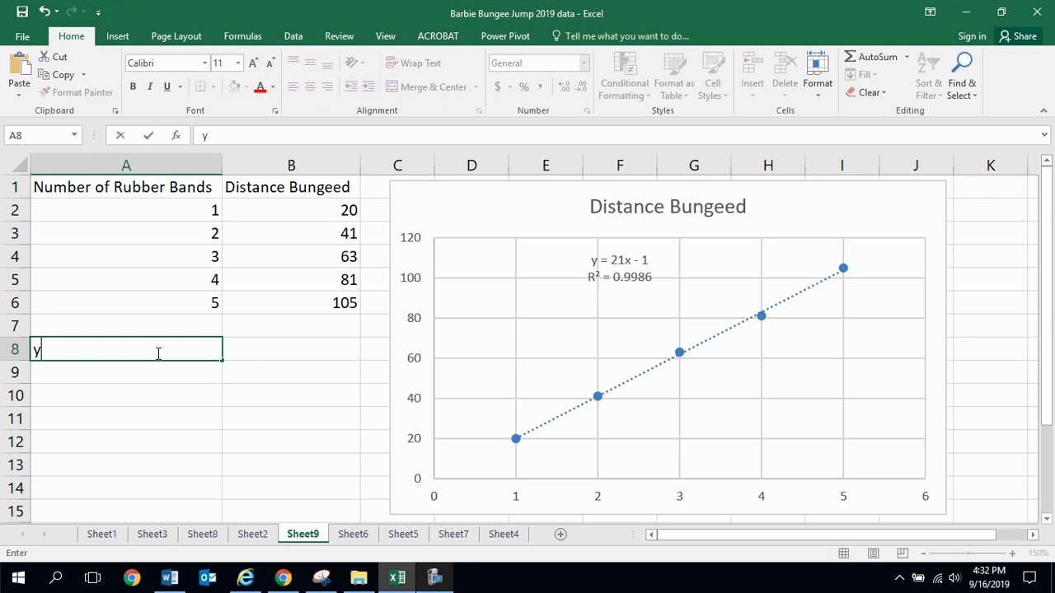
type("=21x-1")
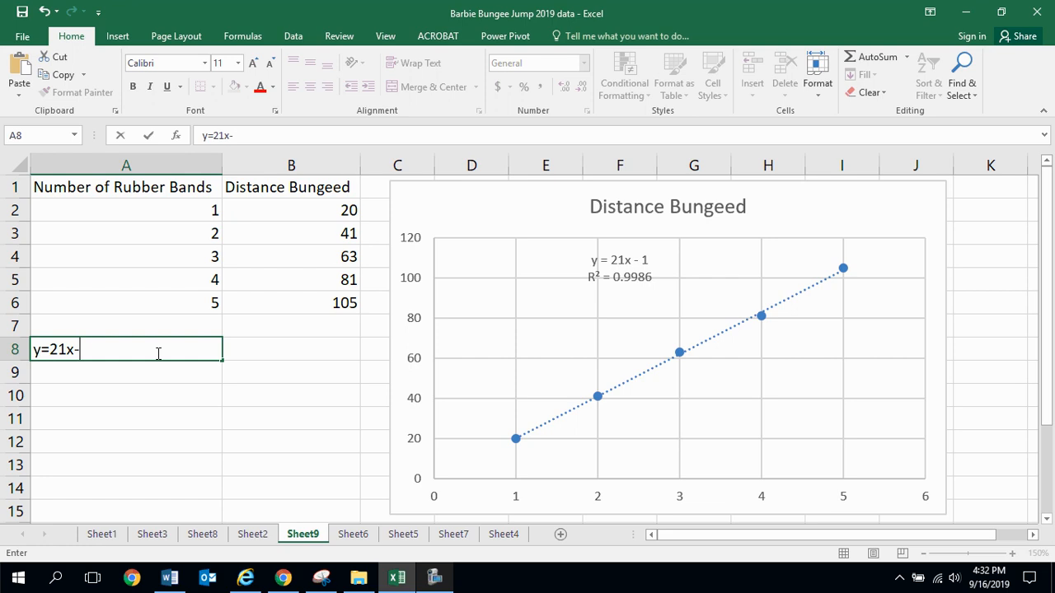